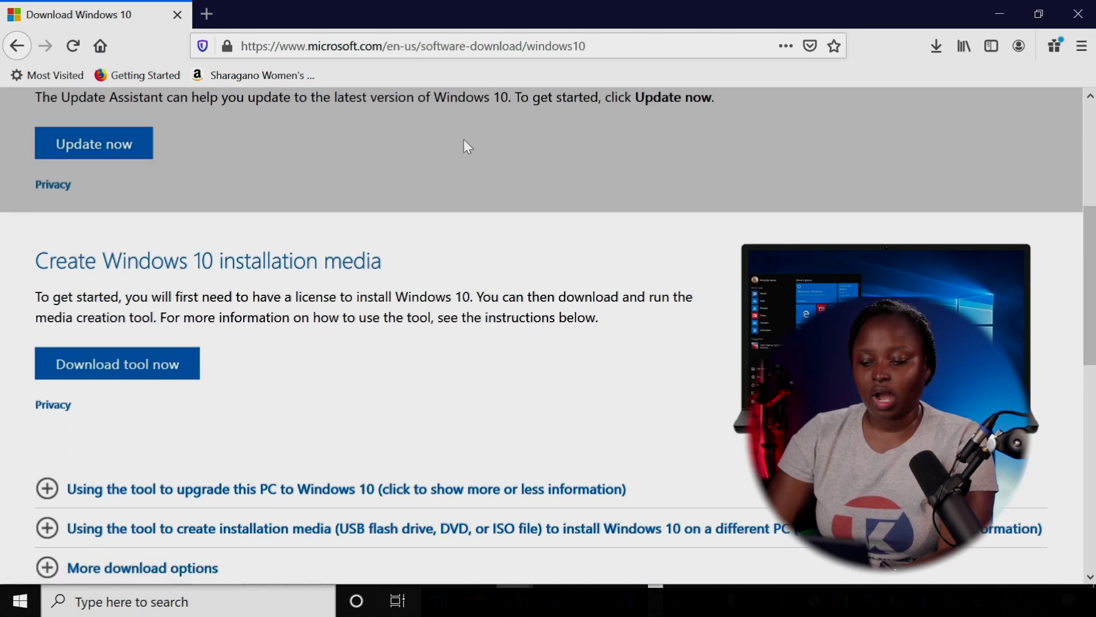
# Step: Download the Windows 10 media creation tool from Microsoft's download page and run MediaCreationTool2004.exe
pyautogui.scroll(1, 463, 150)
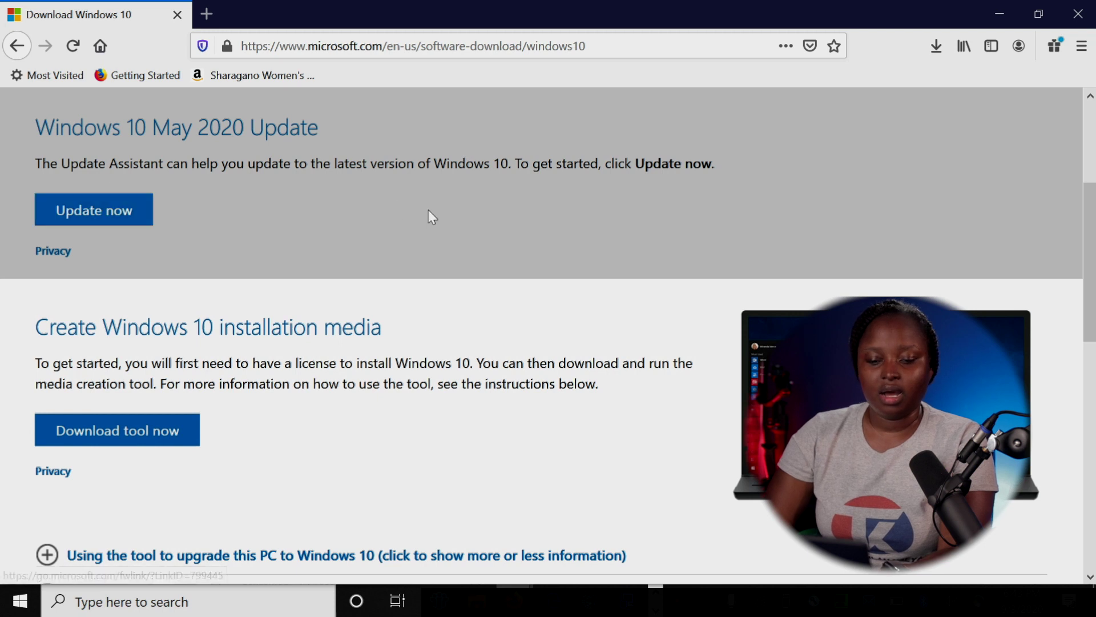
pyautogui.scroll(-2, 430, 211)
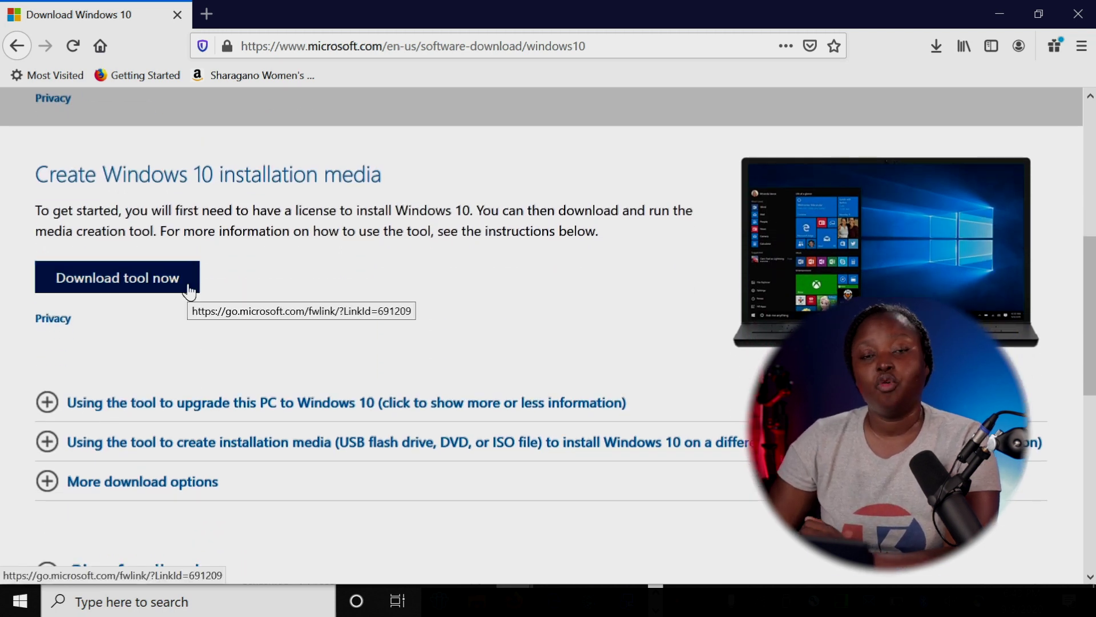
pyautogui.click(168, 291)
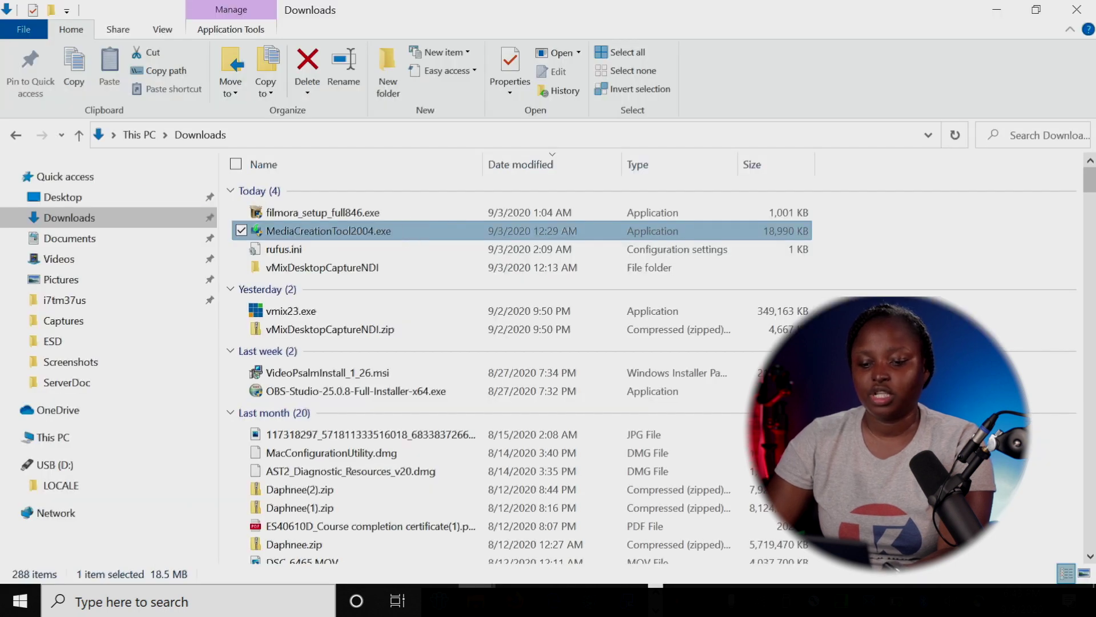
pyautogui.click(456, 424)
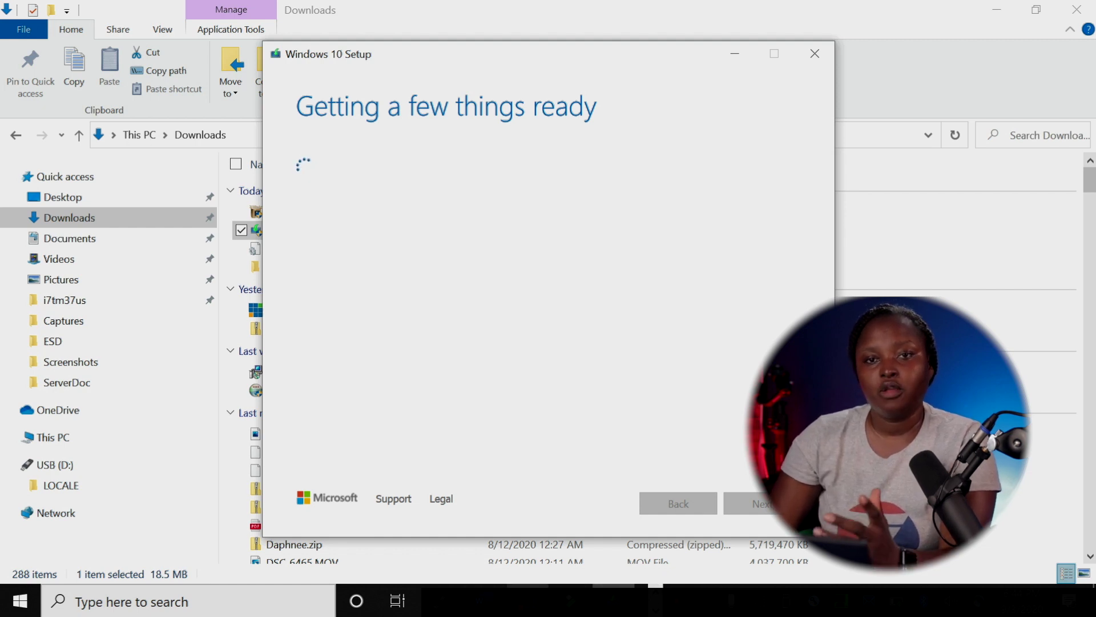
# Step: Switch to the Firefox window with the Windows 10 download page, open Google in a new tab and search for Rufus
pyautogui.moveTo(556, 610)
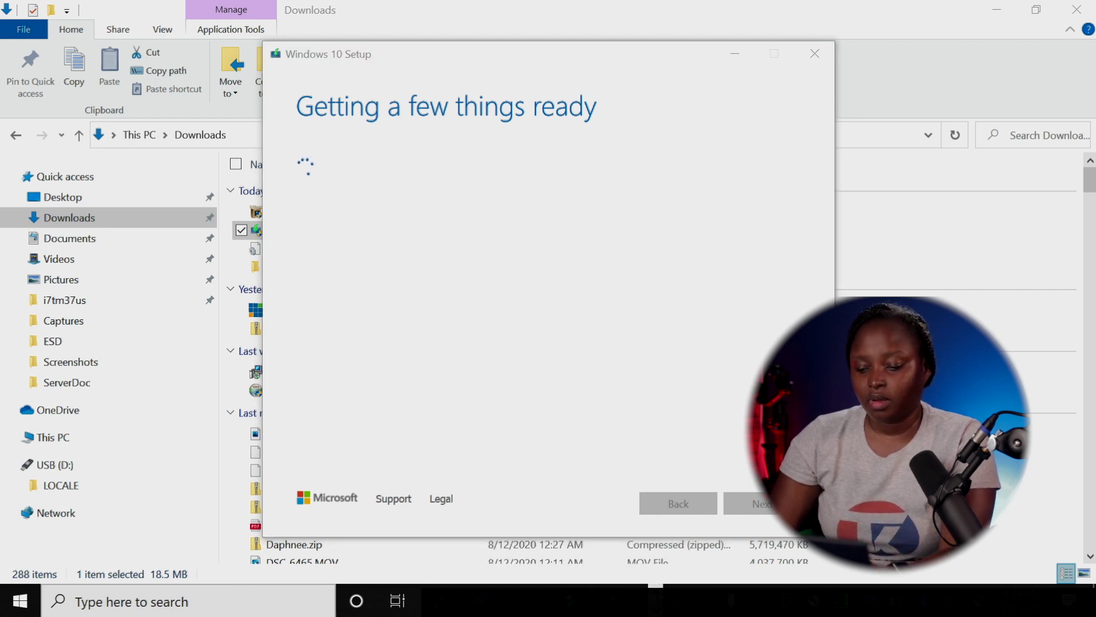
pyautogui.moveTo(516, 601)
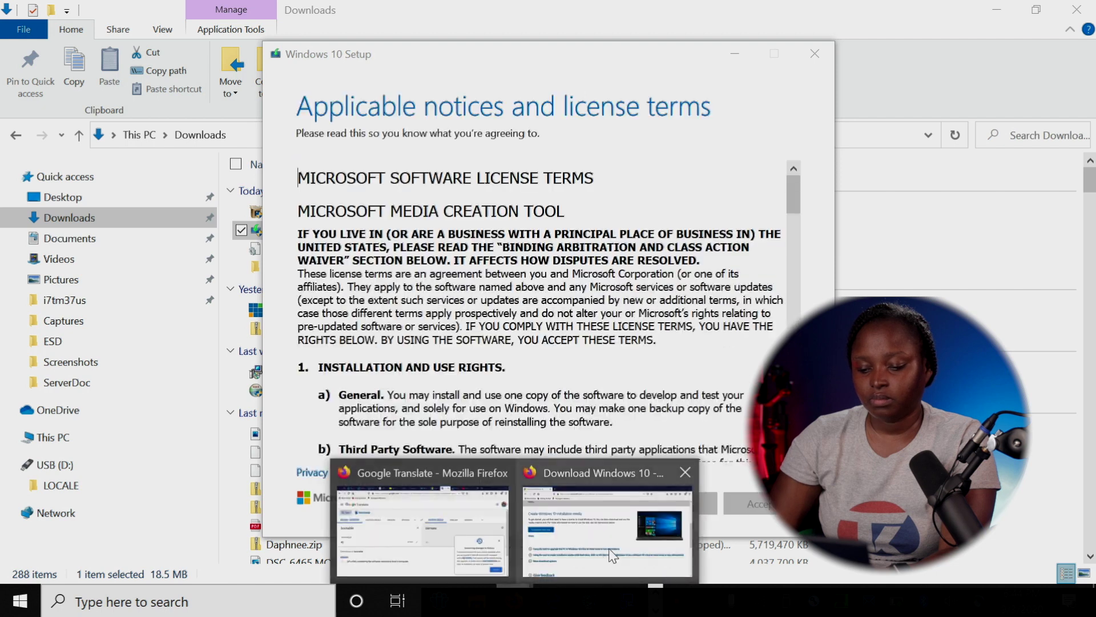
pyautogui.click(608, 551)
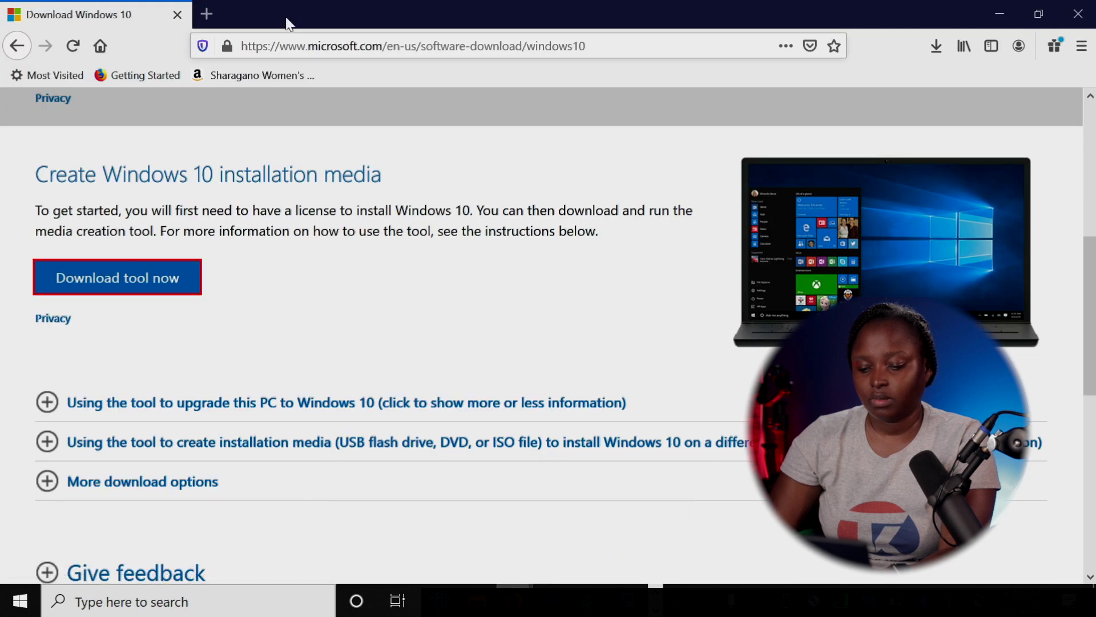
pyautogui.click(207, 14)
pyautogui.write('goo')
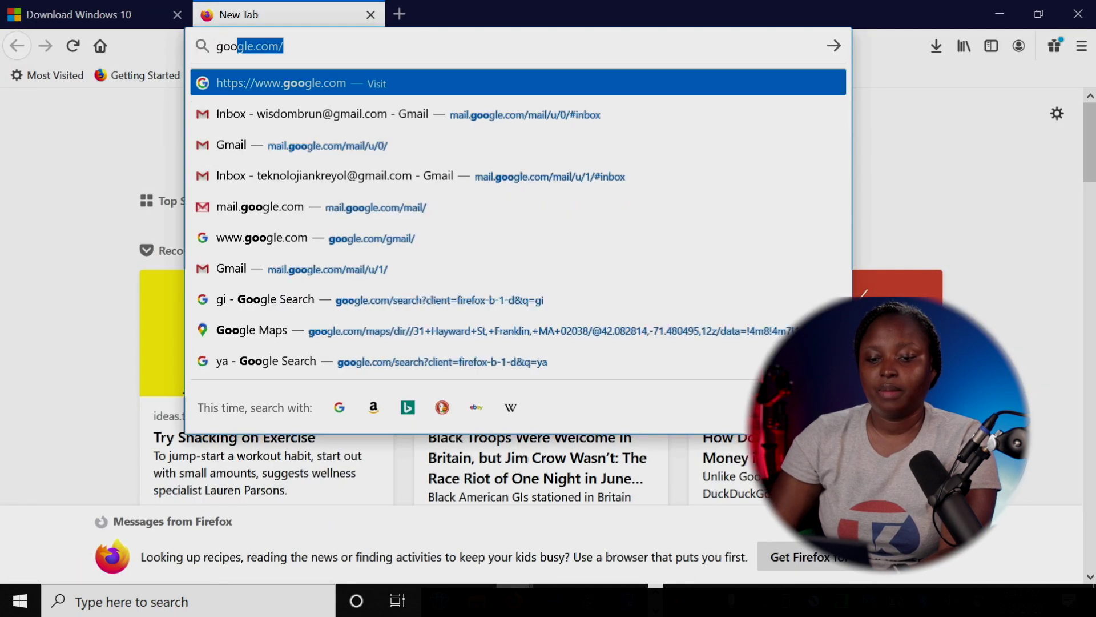
pyautogui.press('Return')
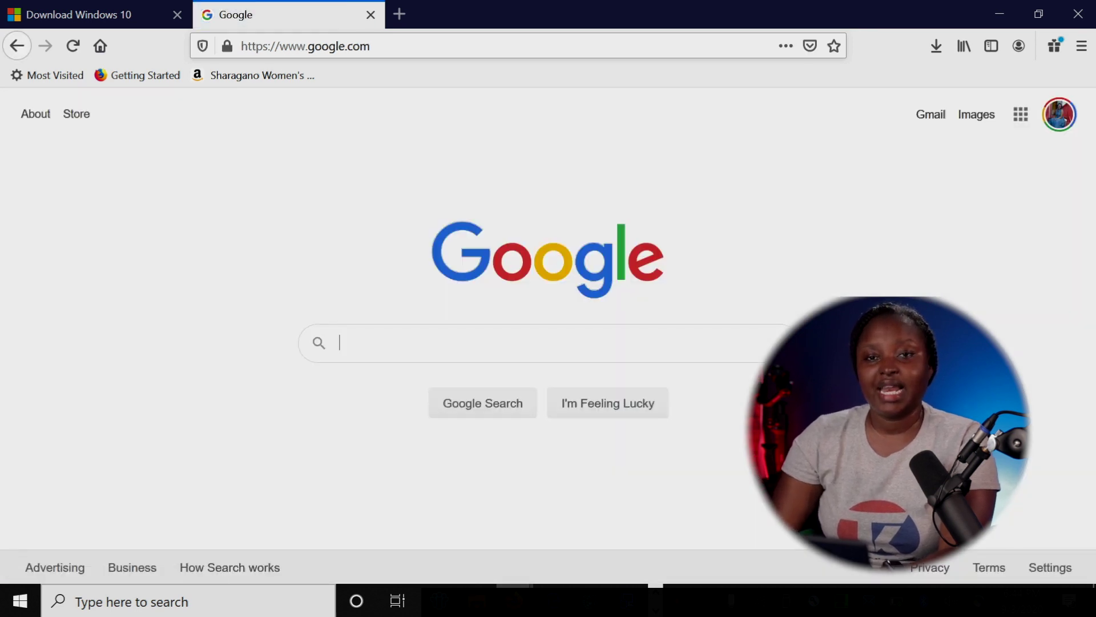
pyautogui.write('rufu')
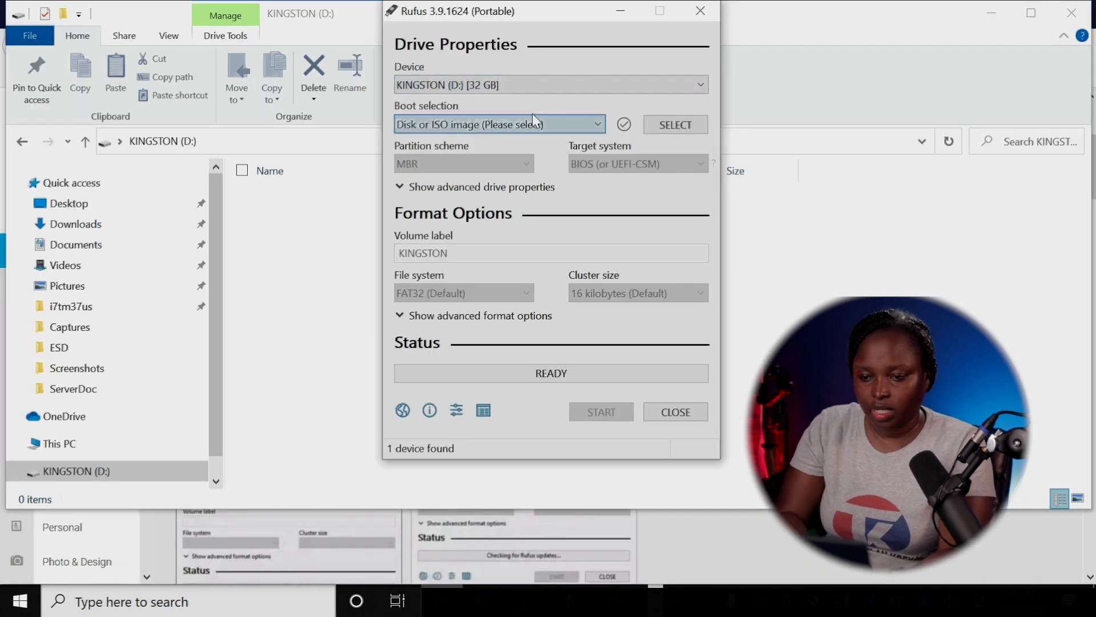
# Step: In Windows 10 Setup, choose to create installation media for another PC, with the 64-bit (x64) architecture
pyautogui.click(613, 601)
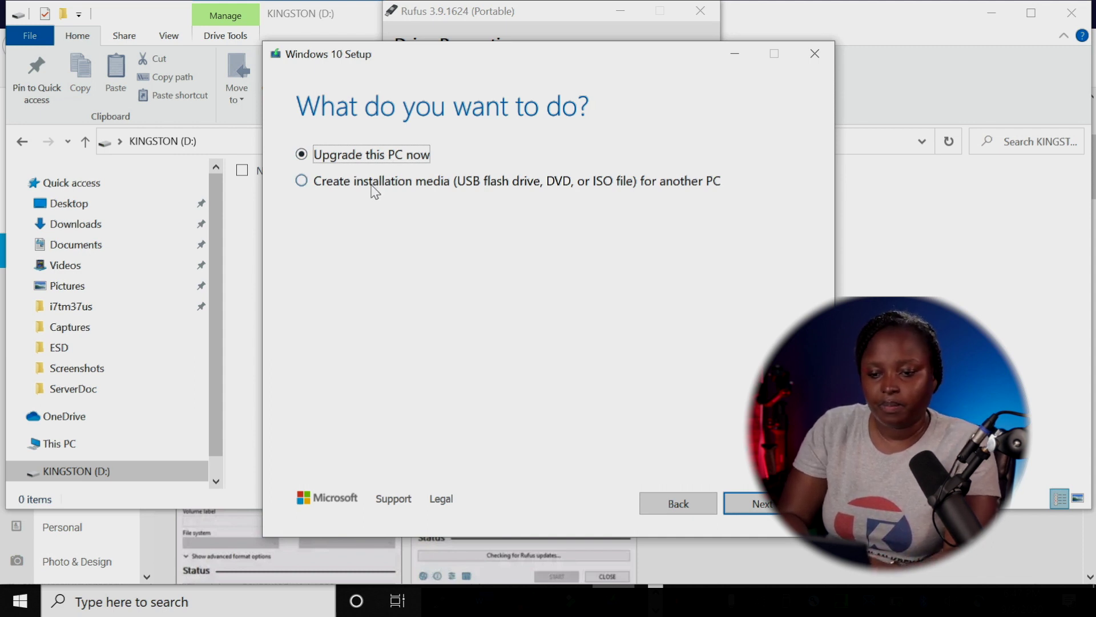
pyautogui.click(372, 185)
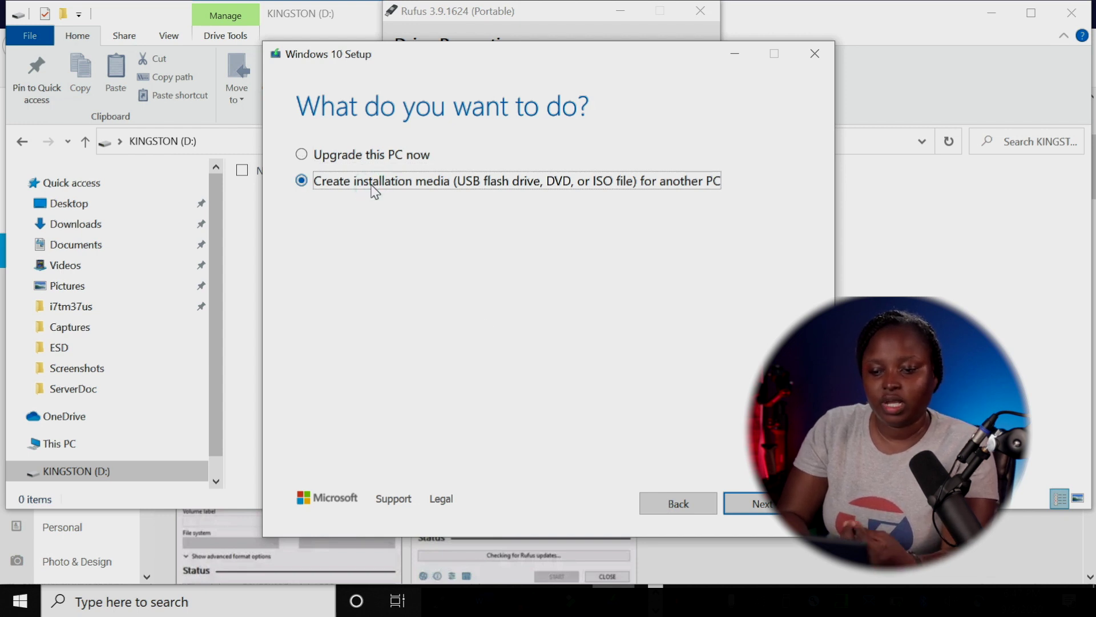
pyautogui.click(764, 505)
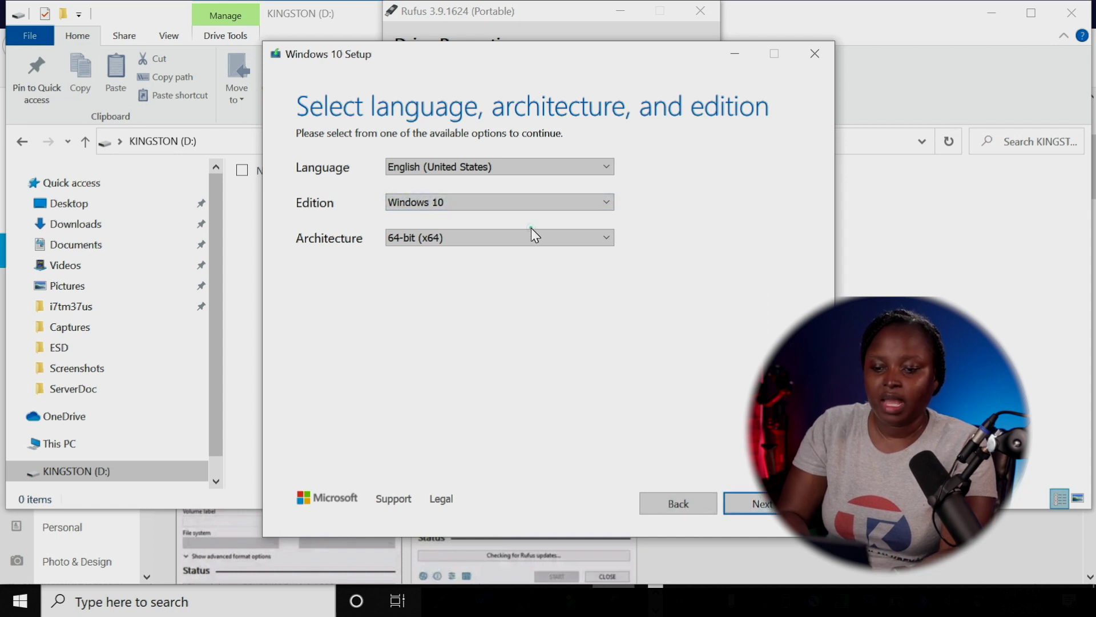
pyautogui.click(518, 236)
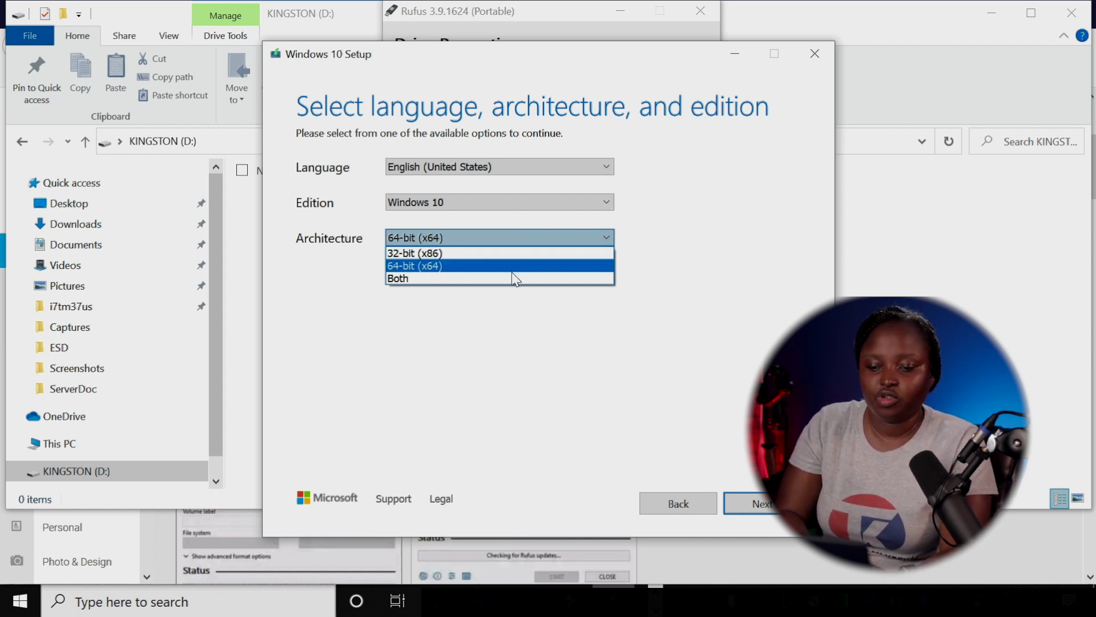
pyautogui.click(500, 262)
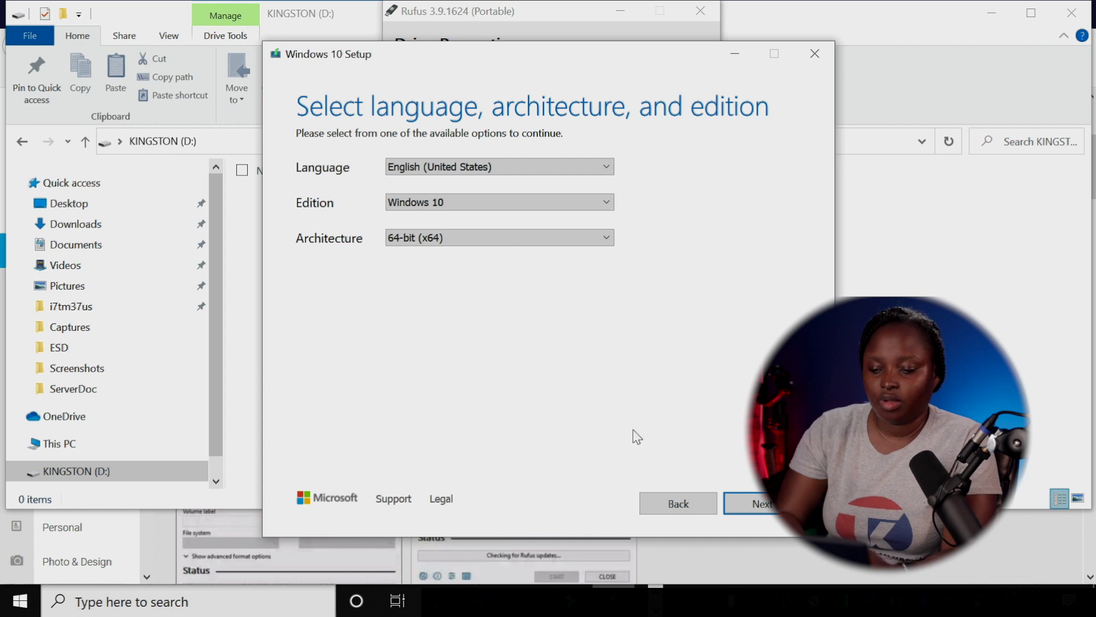
pyautogui.click(765, 504)
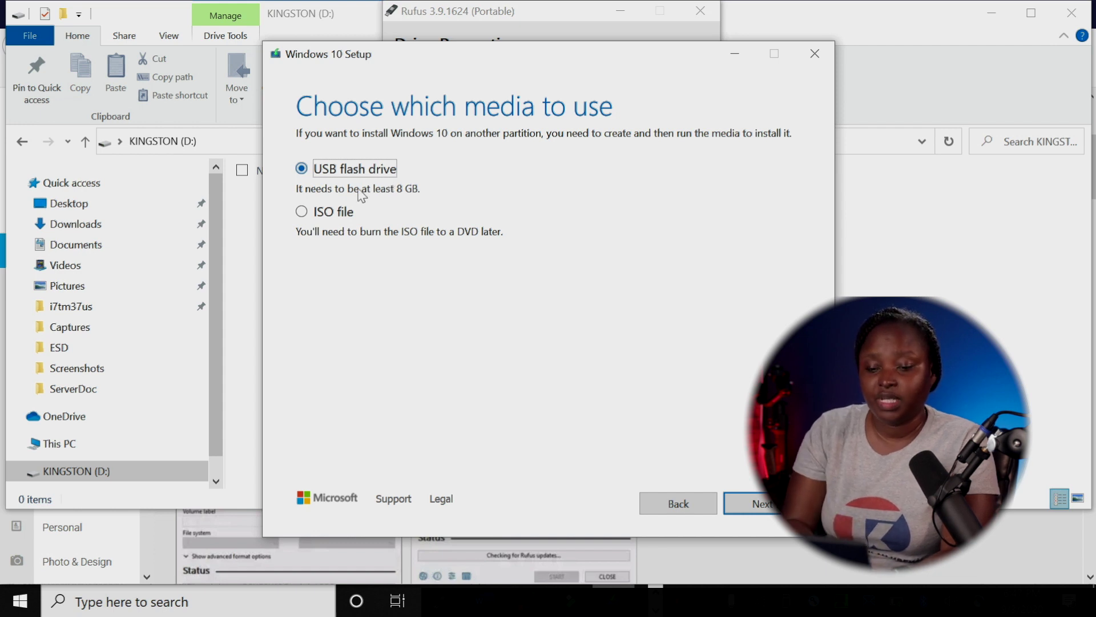
# Step: Choose ISO file as the media to use and save it as Windows.iso in the Documents folder
pyautogui.click(303, 215)
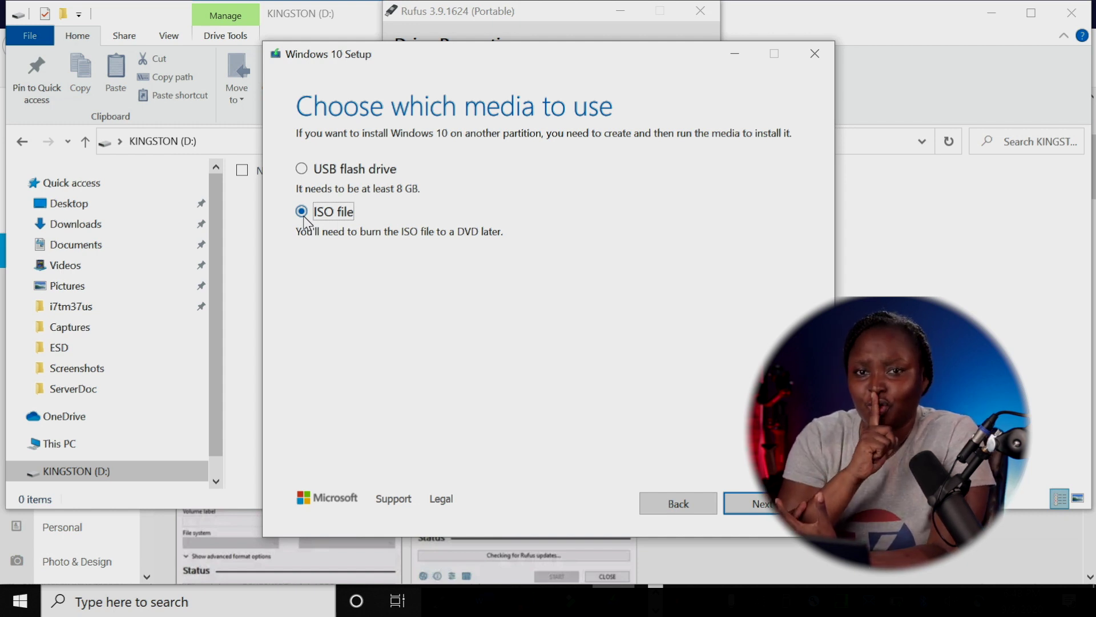
pyautogui.click(764, 504)
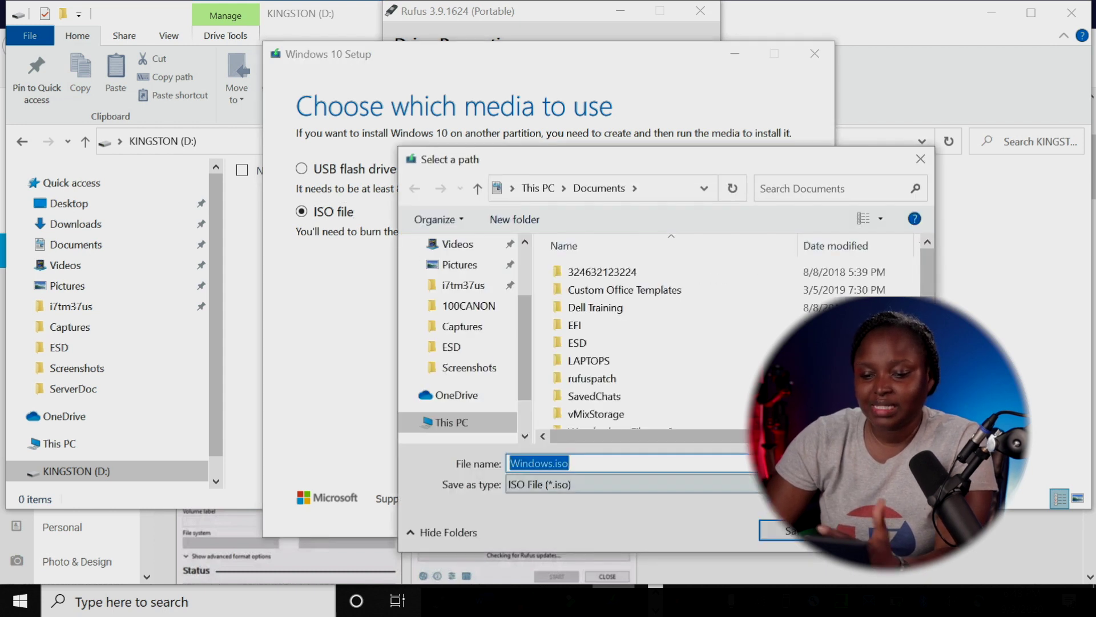
pyautogui.click(783, 530)
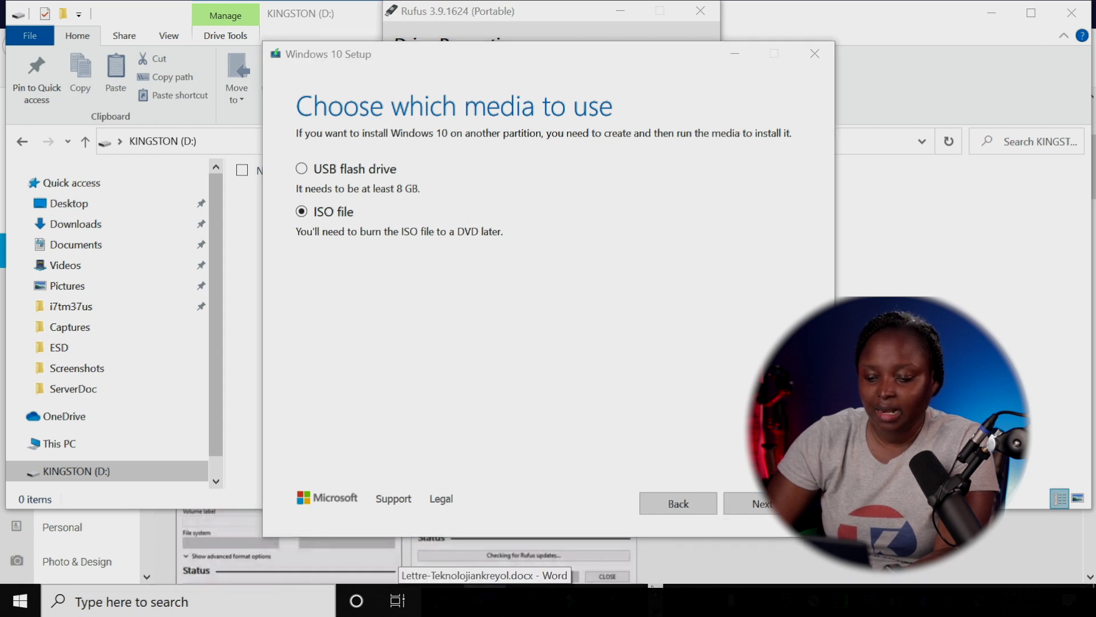
# Step: Locate Windows.iso in the Documents folder in File Explorer, and load it as the boot selection in Rufus
pyautogui.click(255, 395)
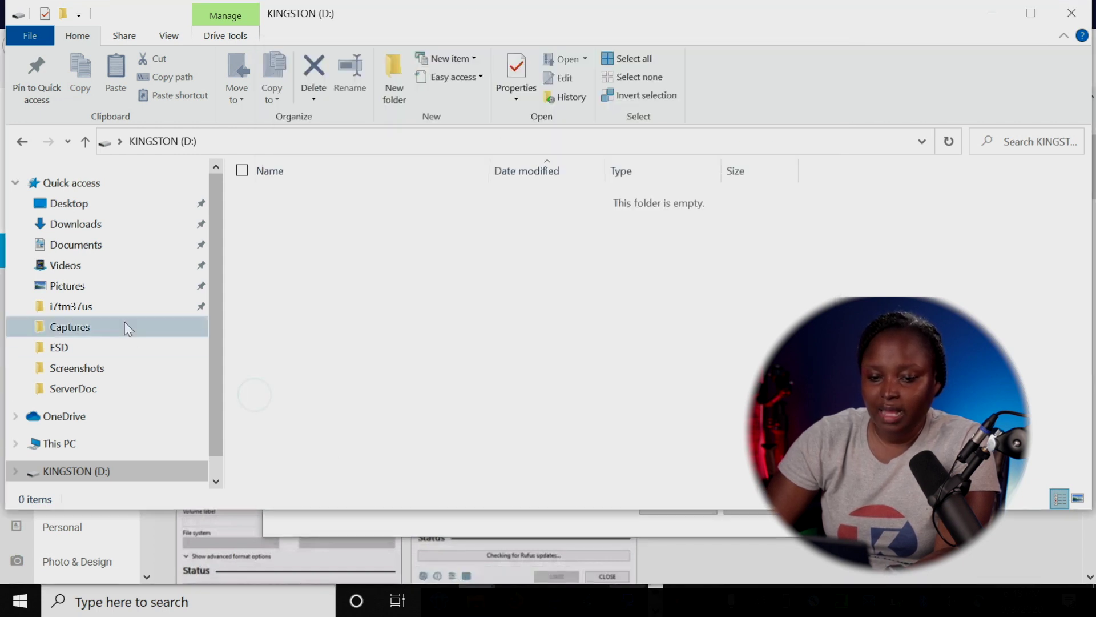
pyautogui.click(90, 222)
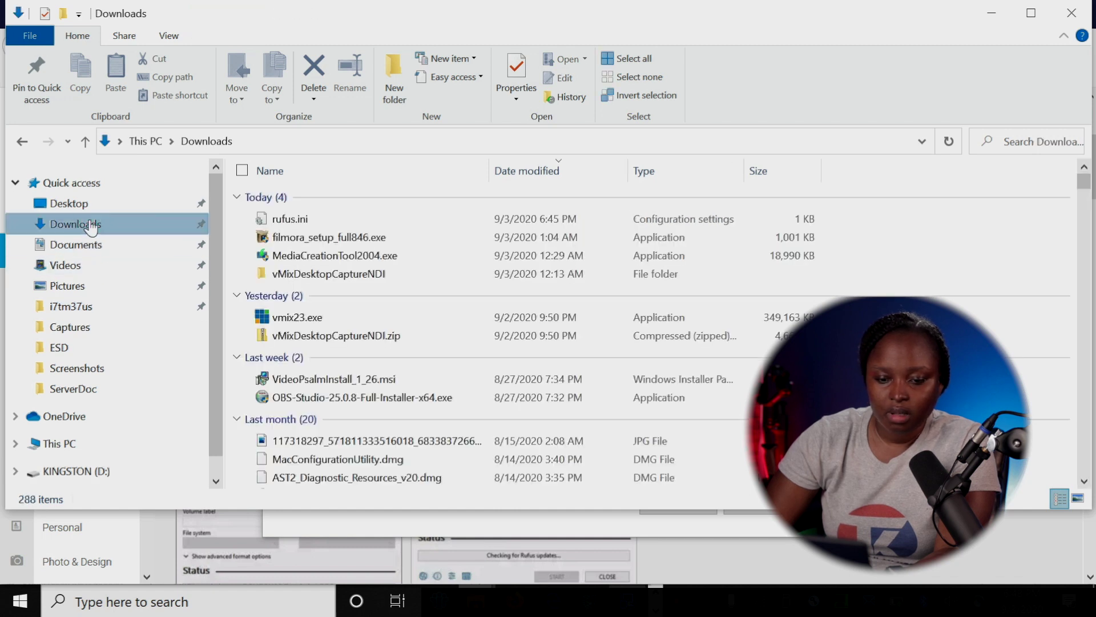
pyautogui.click(93, 251)
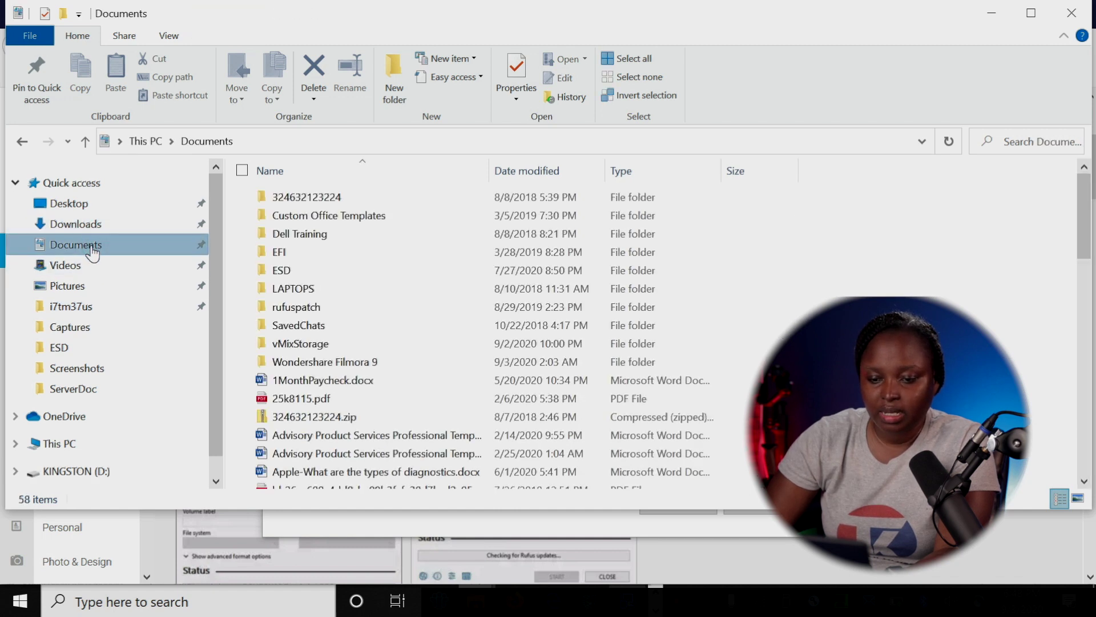
pyautogui.scroll(-12, 495, 349)
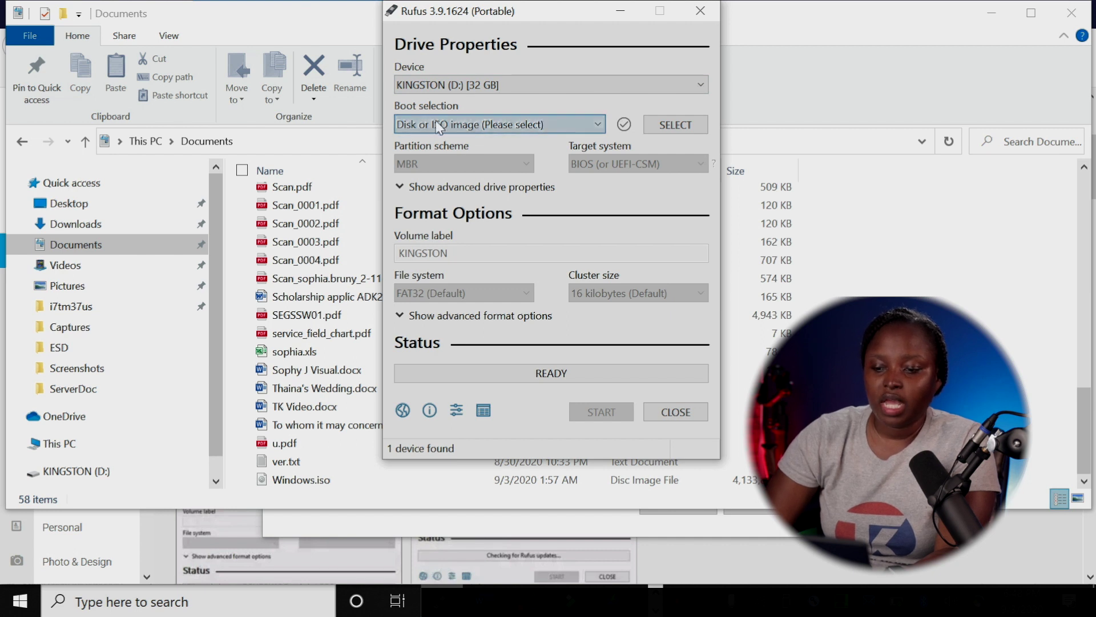
pyautogui.click(672, 126)
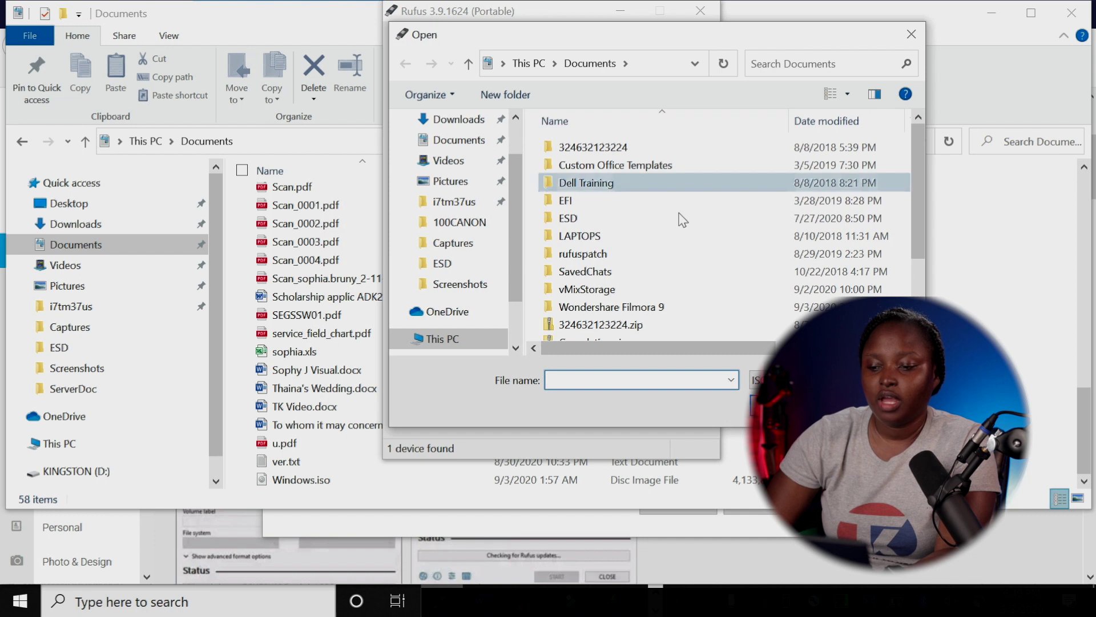
pyautogui.scroll(-2, 678, 251)
pyautogui.click(626, 333)
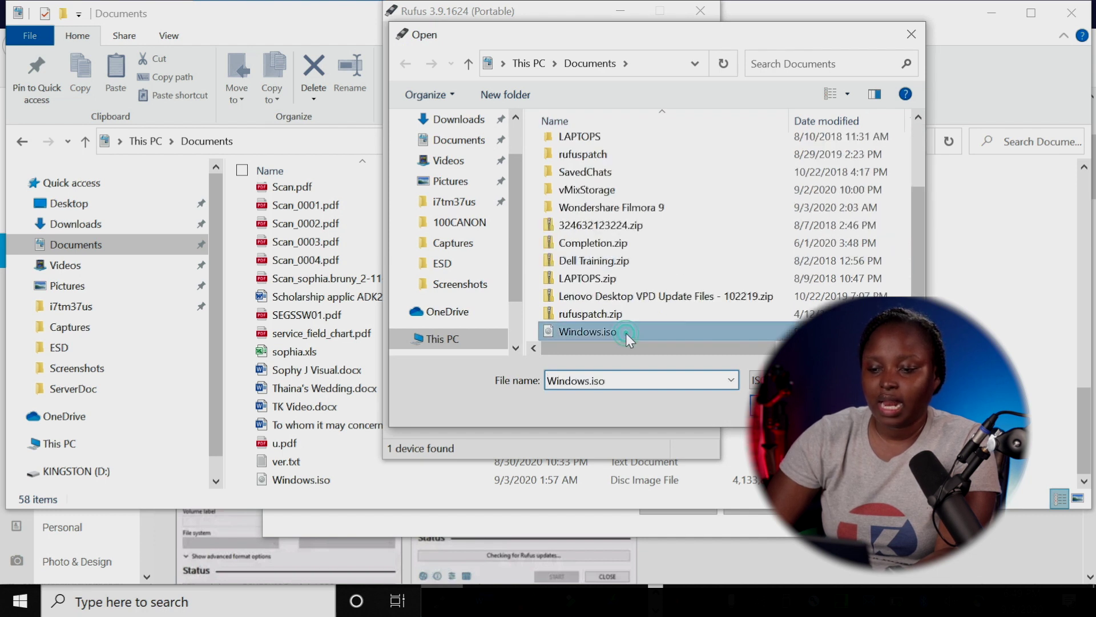
pyautogui.click(790, 405)
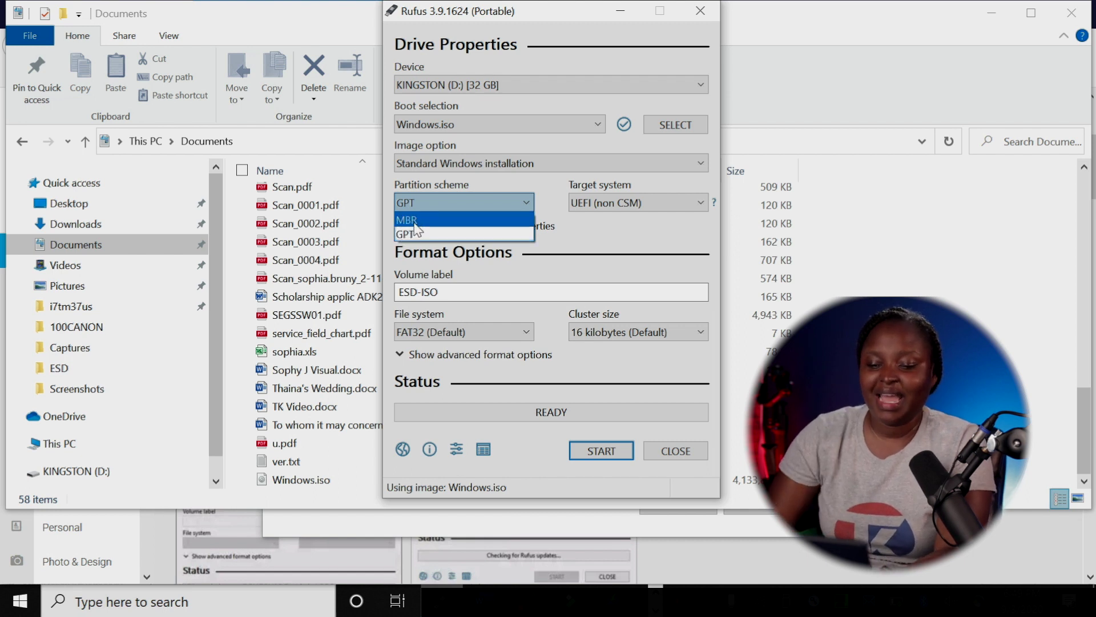
# Step: Choose the GPT partition scheme and start writing the image to the KINGSTON (D:) drive, agreeing to erase all its data
pyautogui.click(420, 204)
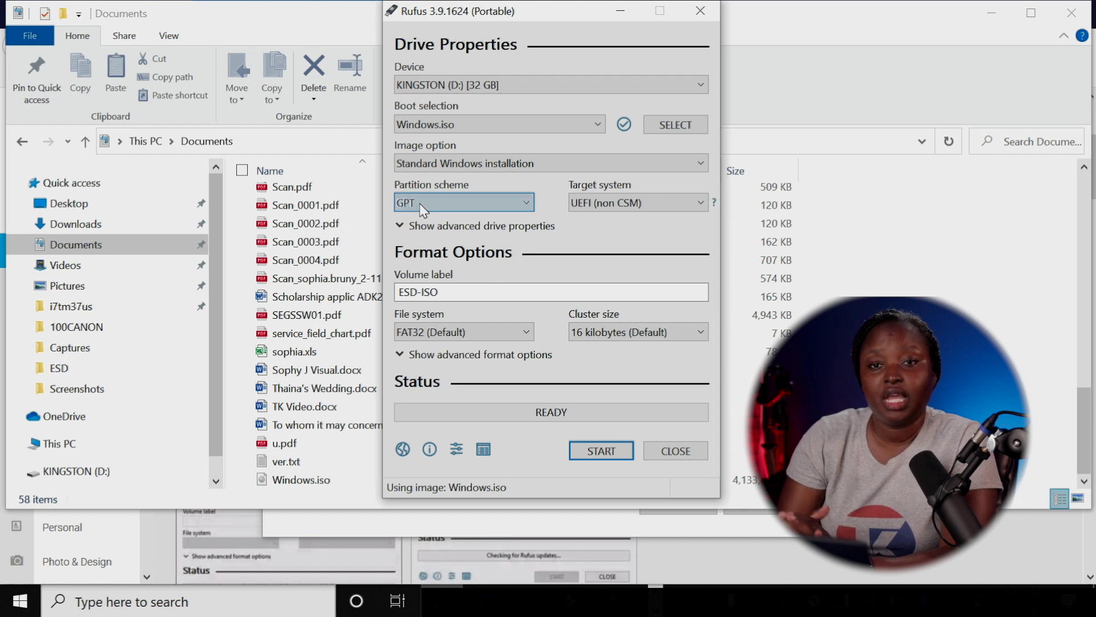
pyautogui.click(421, 204)
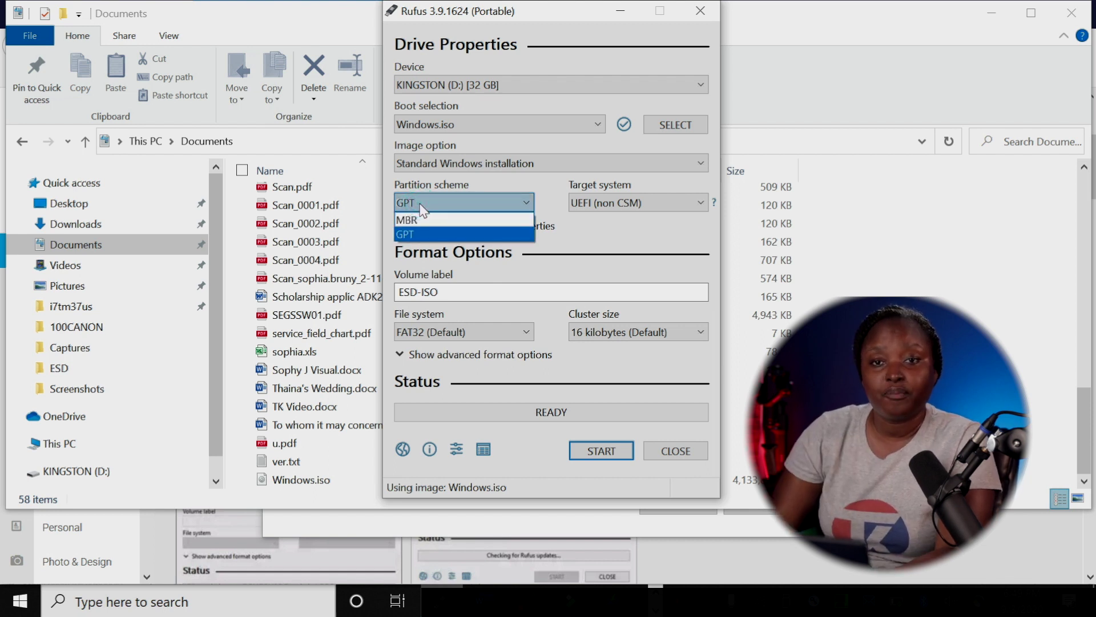
pyautogui.click(422, 234)
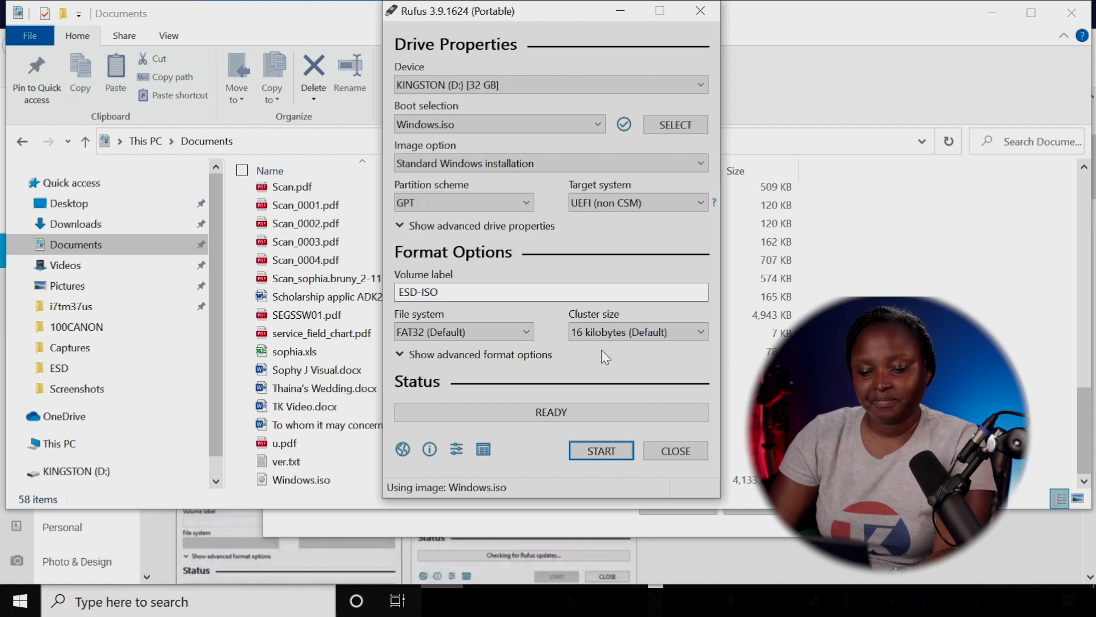
pyautogui.click(587, 450)
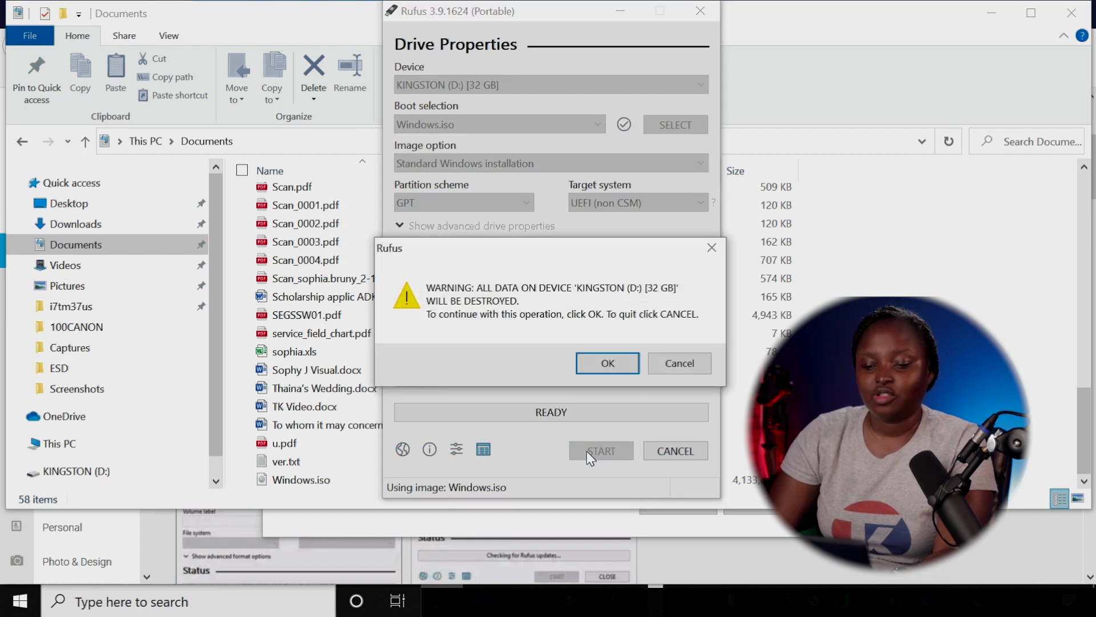
pyautogui.click(615, 357)
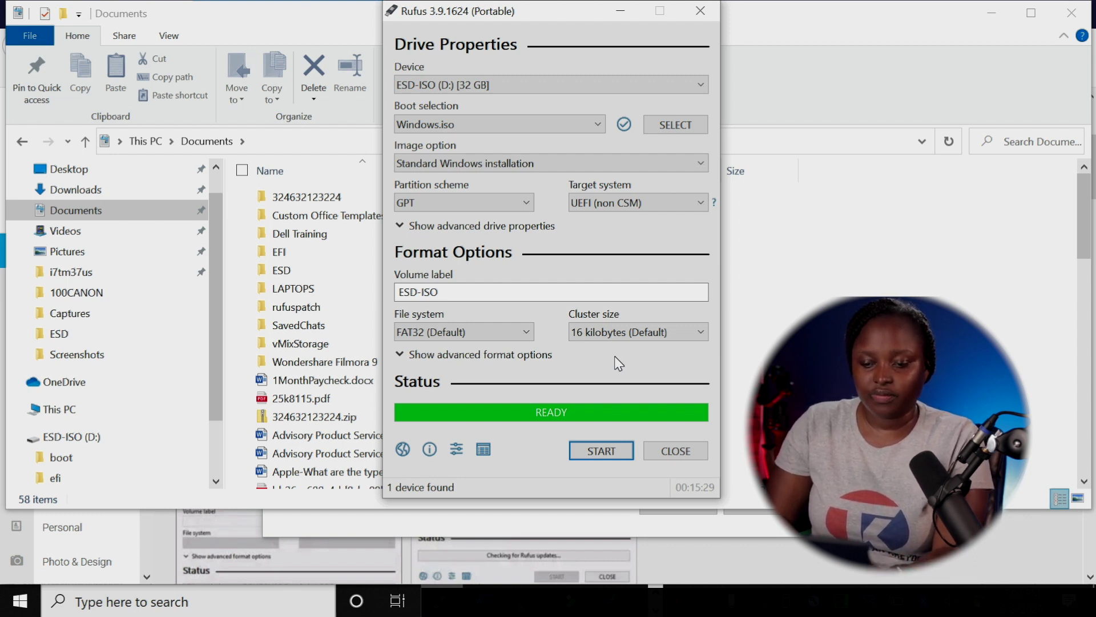
# Step: Examine the installation files and folders on the ESD-ISO (D:) drive in File Explorer
pyautogui.moveTo(324, 374); pyautogui.dragTo(253, 180)
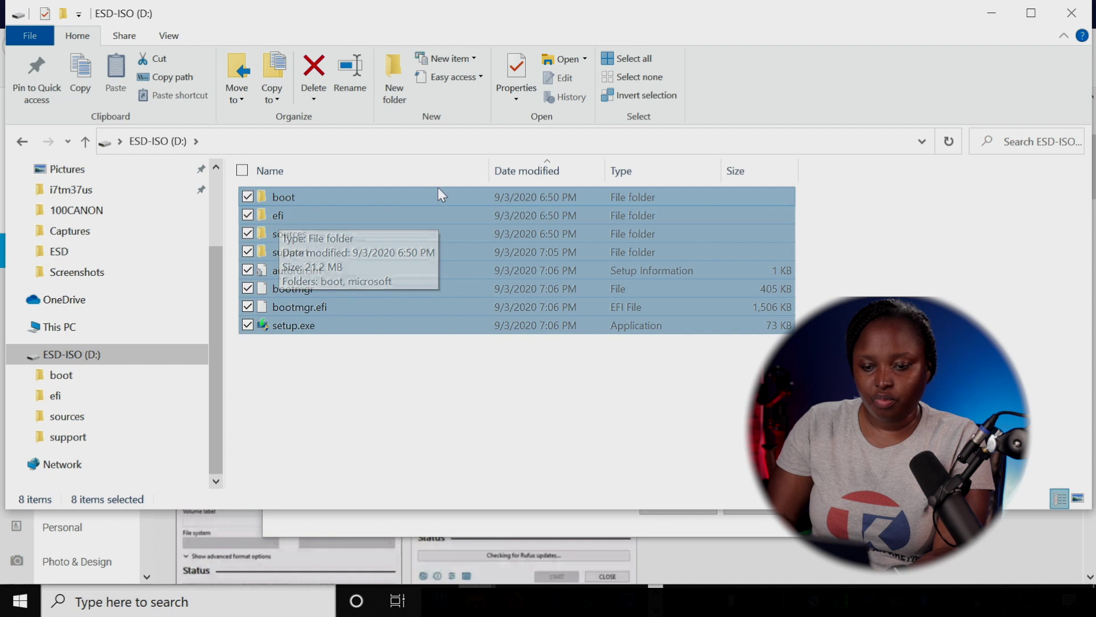
pyautogui.click(412, 430)
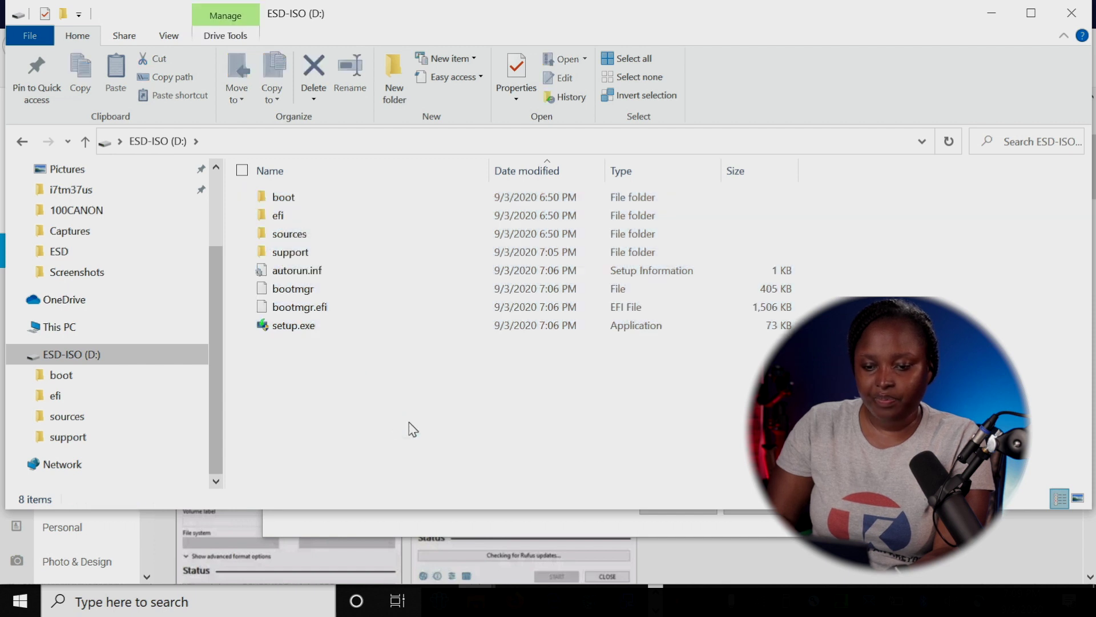